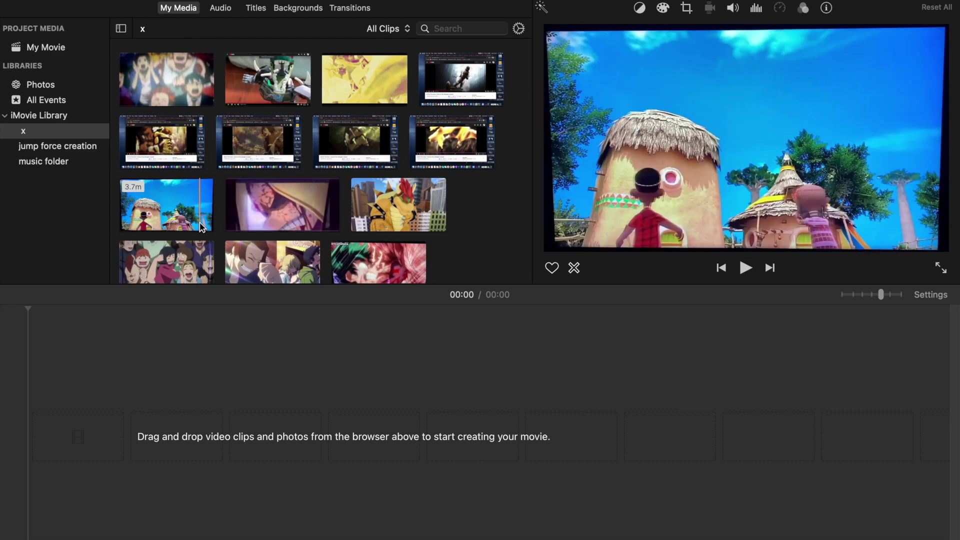
Add the 3.7-minute x clip to the empty timeline and set the playhead at 00:54.
left_click_drag(152, 203, 149, 400)
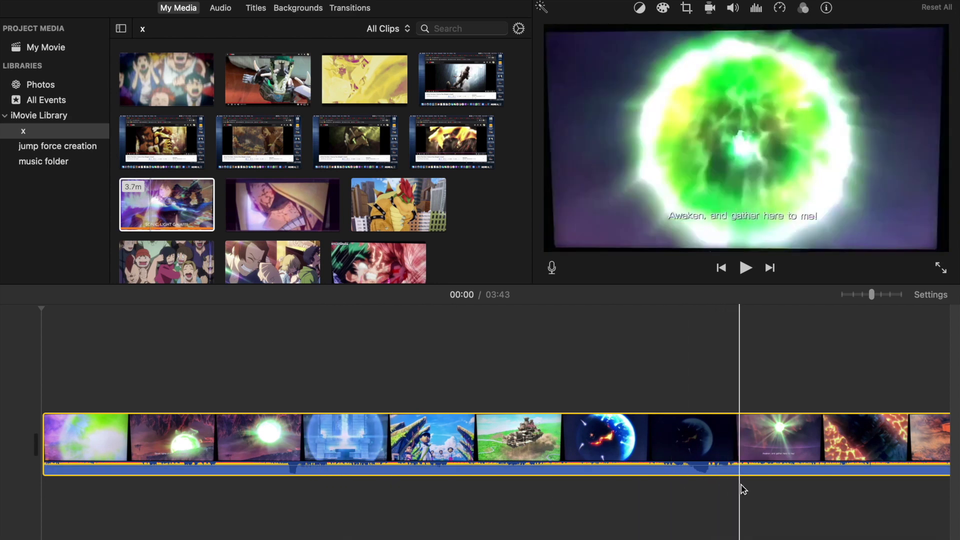
scroll(757, 493, "right", 5)
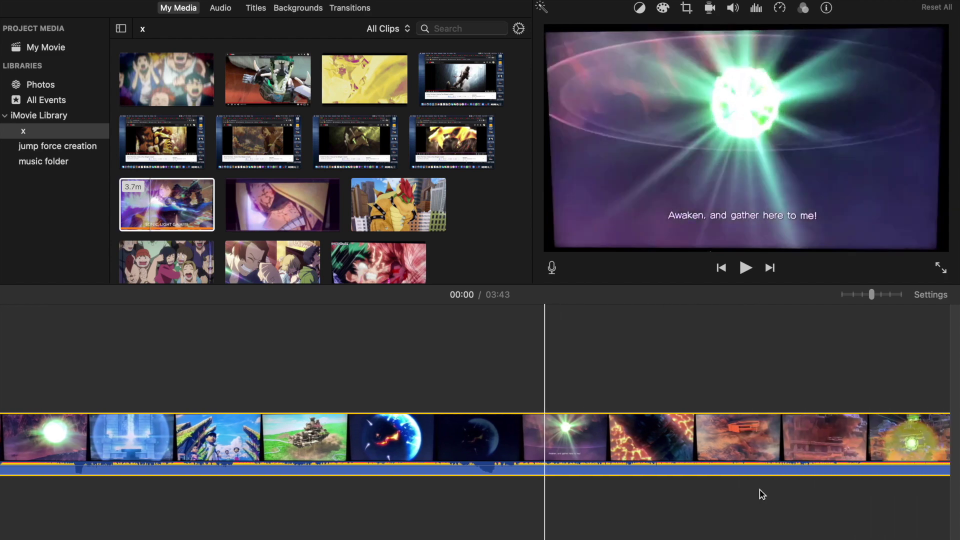
scroll(758, 493, "right", 5)
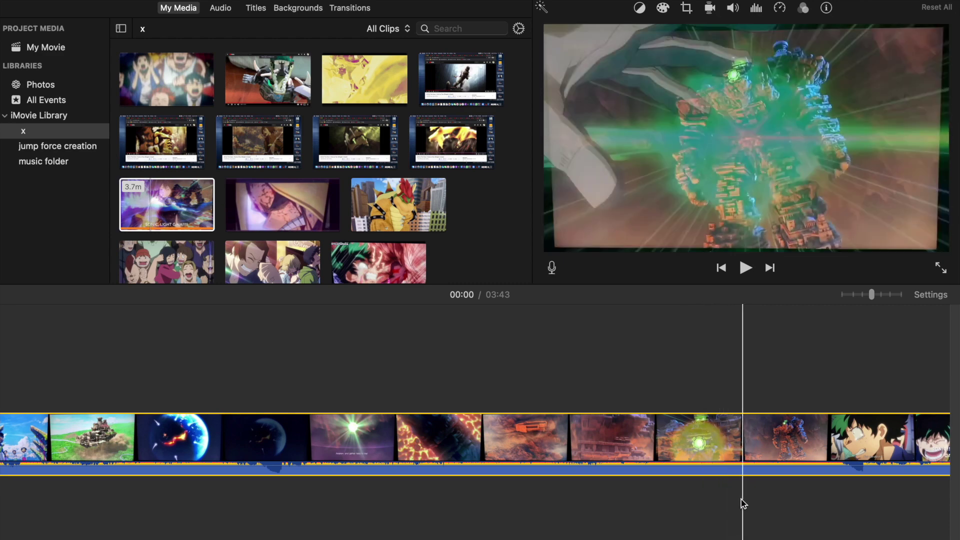
left_click(594, 452)
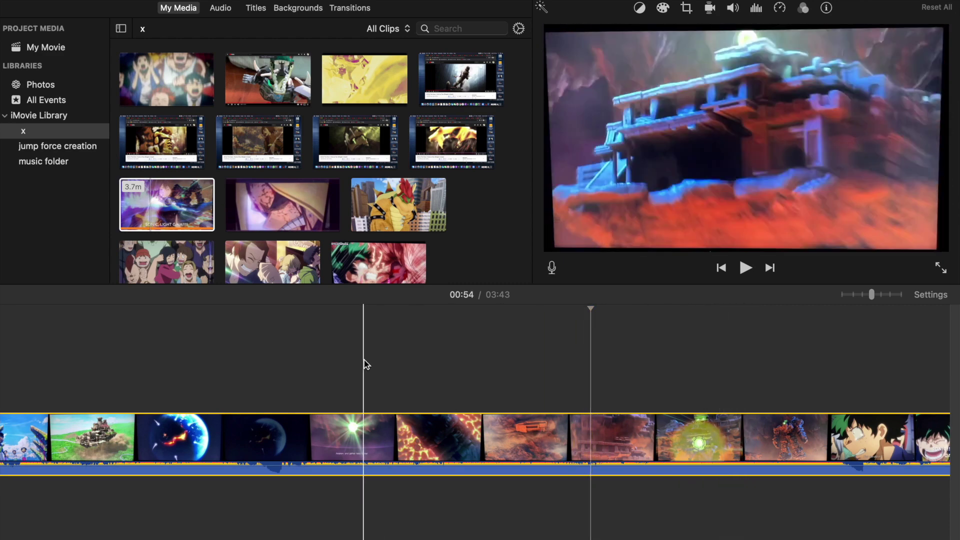
left_click(175, 225)
Select the 'jump force creation' event and scroll through its clips.
left_click(30, 146)
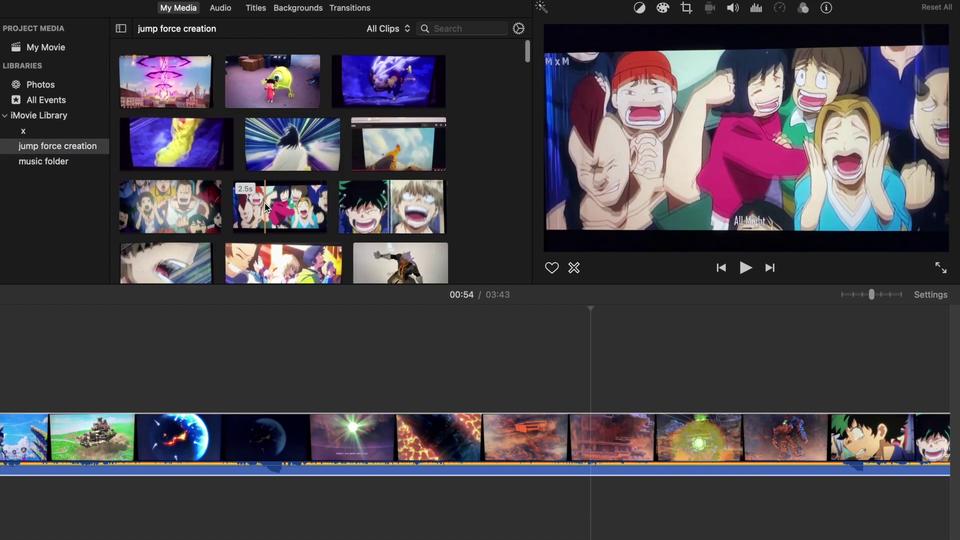
scroll(257, 215, "down", 3)
scroll(265, 208, "down", 3)
scroll(265, 206, "down", 2)
scroll(265, 206, "down", 2)
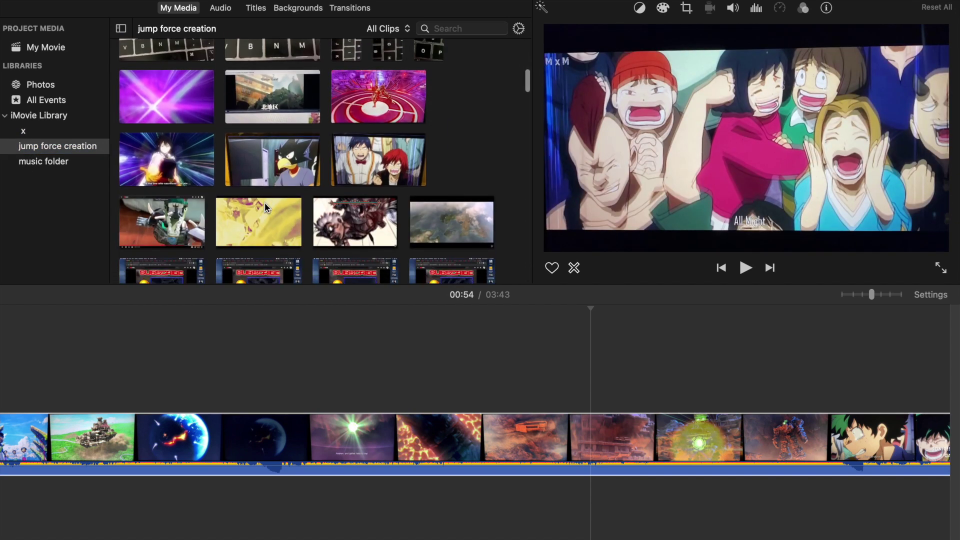
scroll(266, 205, "down", 2)
scroll(267, 207, "down", 2)
scroll(266, 206, "down", 3)
scroll(265, 206, "down", 3)
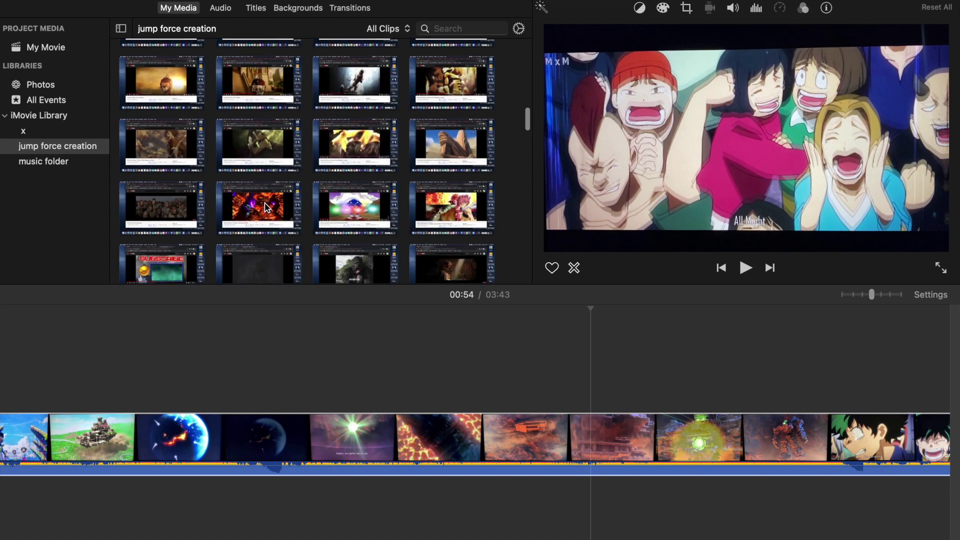
scroll(265, 206, "down", 3)
scroll(265, 207, "down", 3)
scroll(265, 206, "down", 3)
scroll(265, 206, "down", 3)
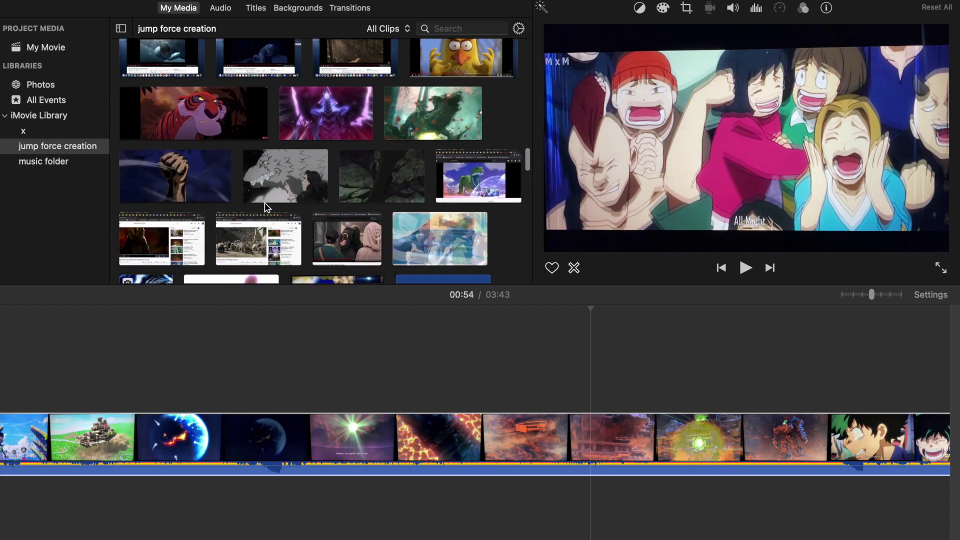
scroll(265, 206, "down", 3)
scroll(265, 206, "down", 3)
scroll(265, 206, "down", 1)
scroll(265, 206, "down", 3)
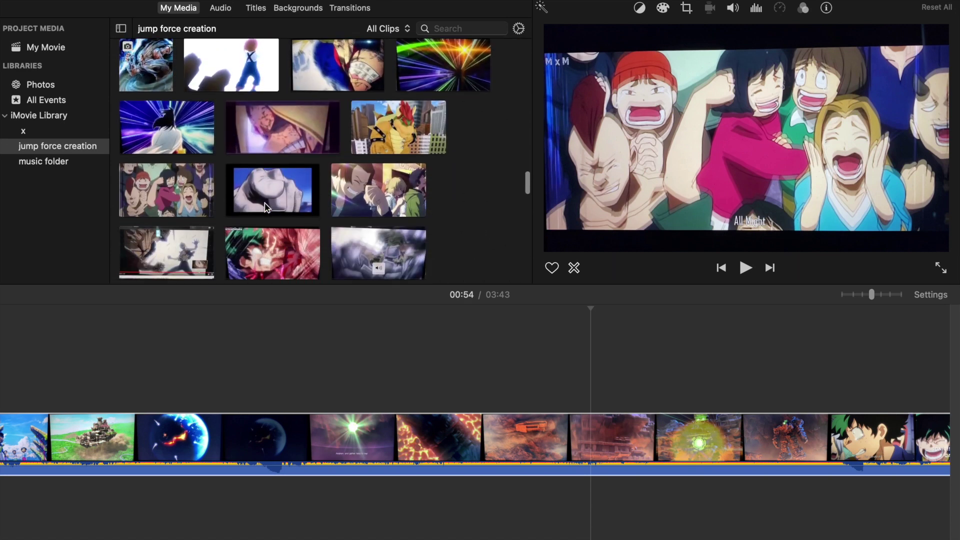
scroll(265, 206, "down", 2)
scroll(265, 205, "up", 1)
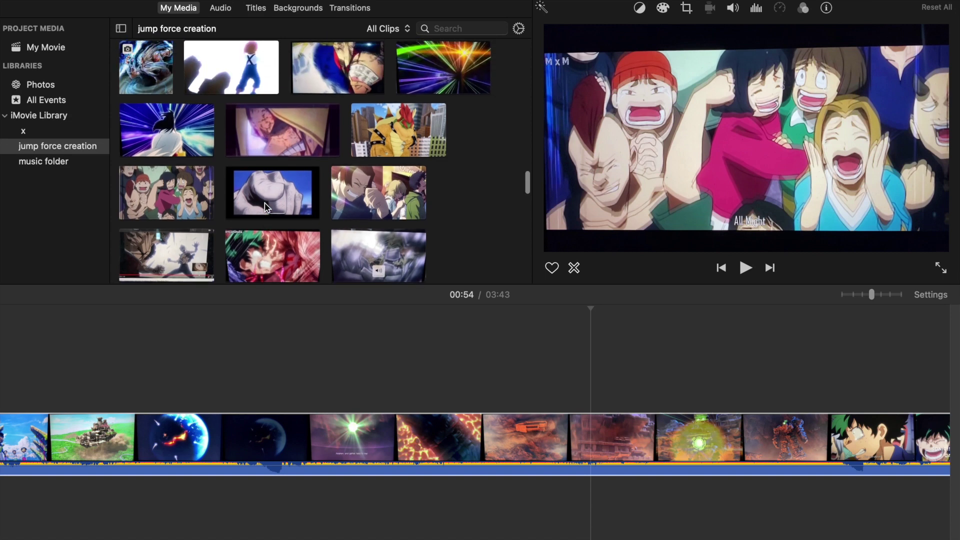
scroll(265, 206, "down", 2)
scroll(266, 207, "down", 1)
scroll(266, 206, "down", 2)
scroll(265, 206, "down", 3)
scroll(265, 206, "down", 2)
scroll(265, 206, "down", 2)
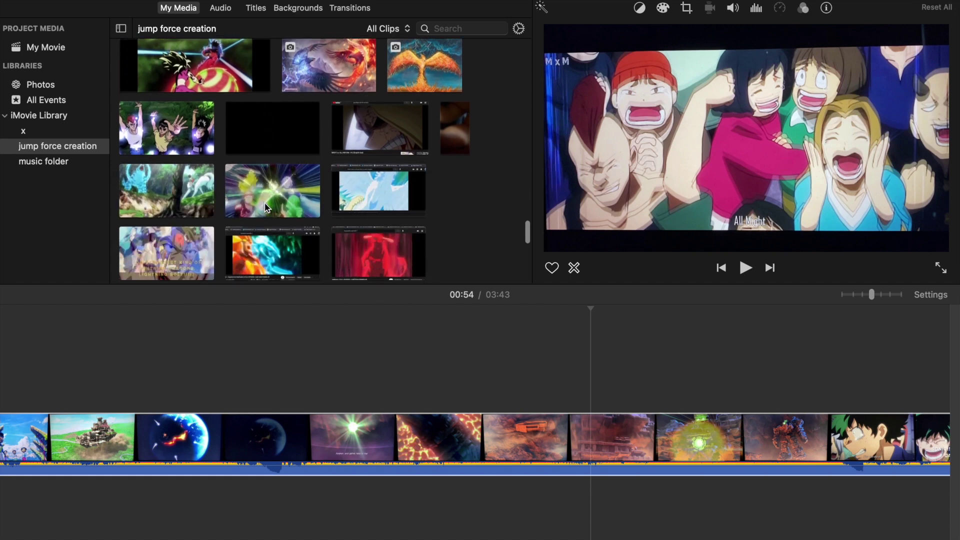
scroll(265, 206, "down", 2)
scroll(265, 206, "down", 1)
Place the 8.7s anime clip as a cutaway over the main clip with a 4.36 s fade.
mouse_move(263, 100)
left_mouse_down()
mouse_move(550, 384)
mouse_move(671, 385)
left_mouse_up()
scroll(671, 385, "right", 2)
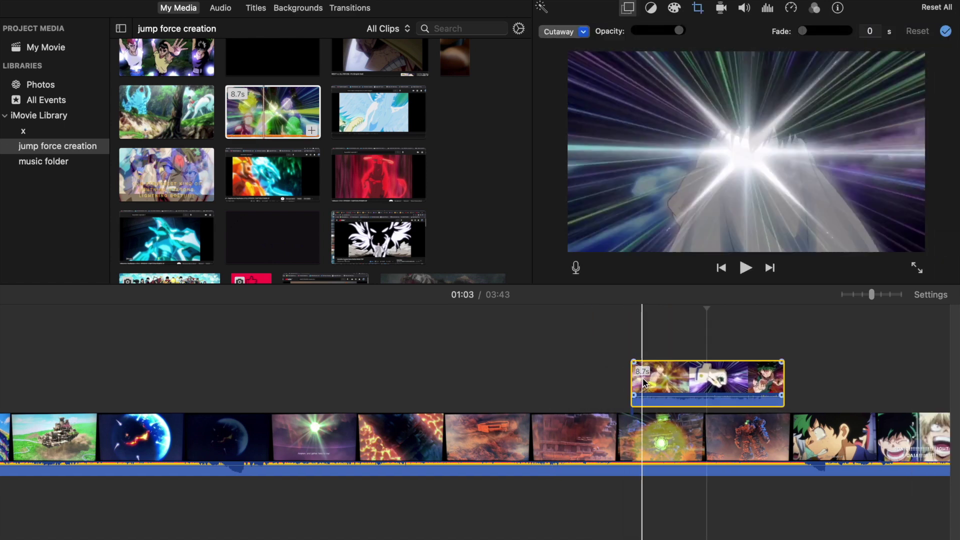
left_click(636, 364)
mouse_move(635, 363)
left_mouse_down()
mouse_move(679, 373)
mouse_move(708, 363)
left_mouse_up()
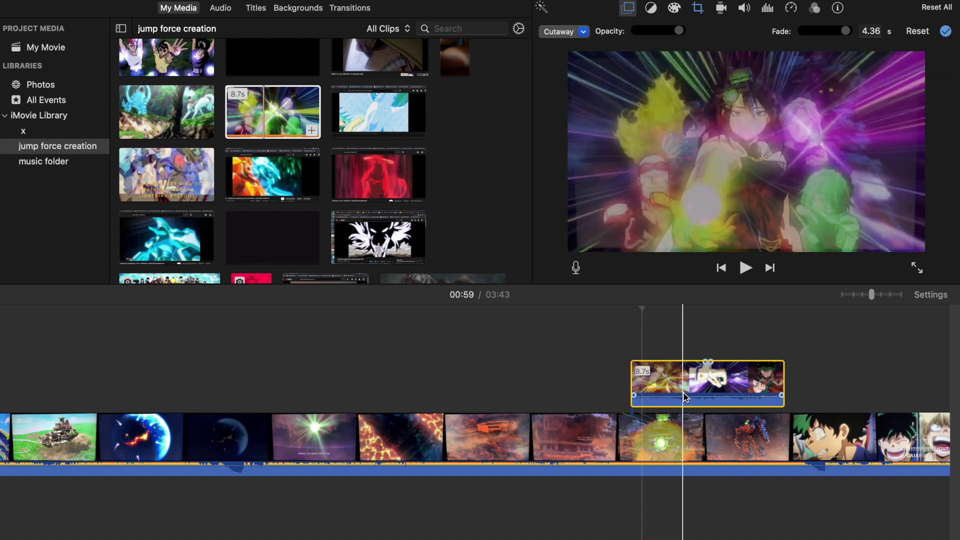
left_click(691, 395)
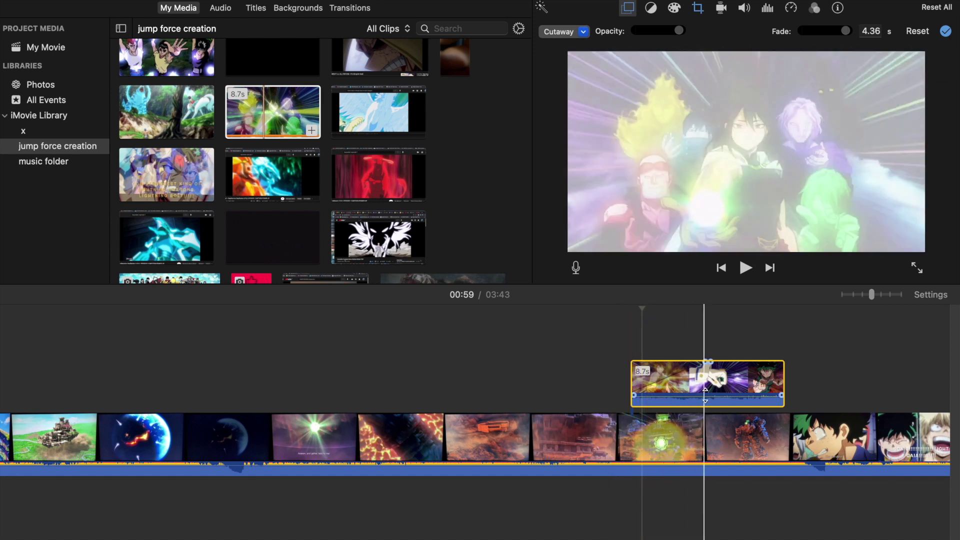
Split the cutaway and move its 4.3s second part below the main clip as audio.
key("super+equal")
right_click(602, 385)
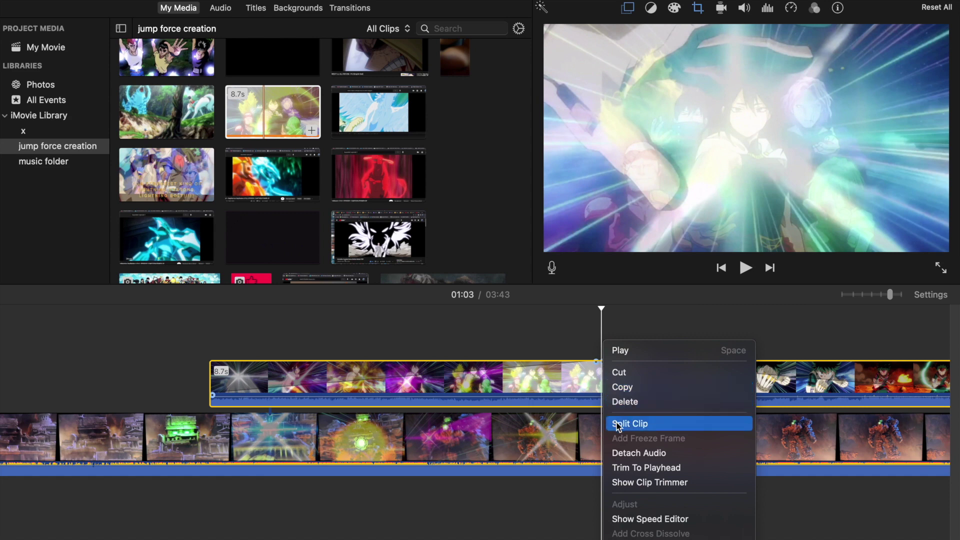
left_click(619, 424)
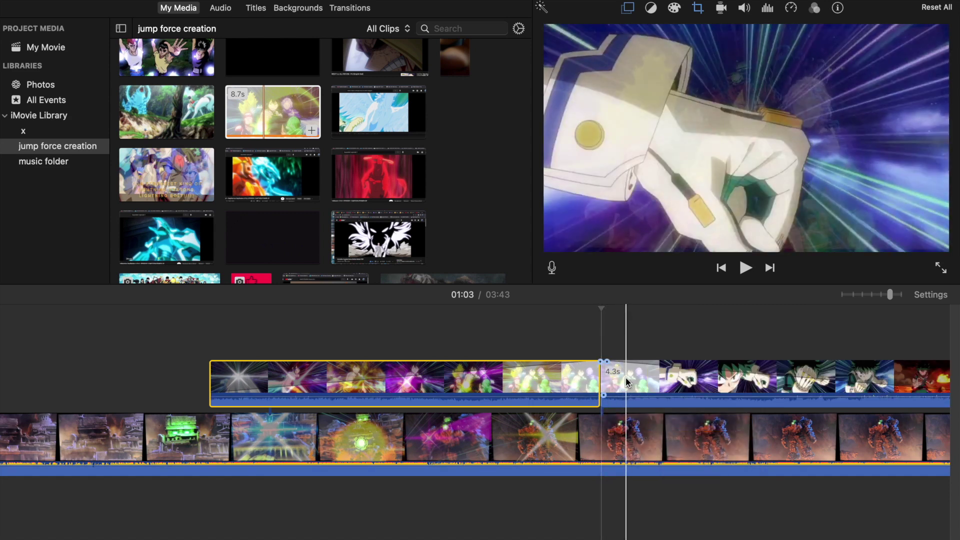
left_click_drag(615, 385, 619, 510)
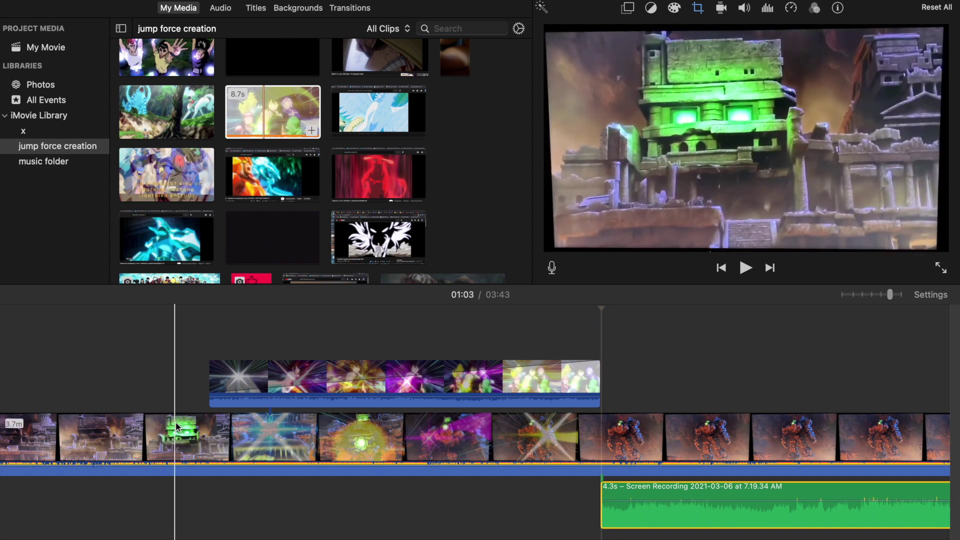
key("space")
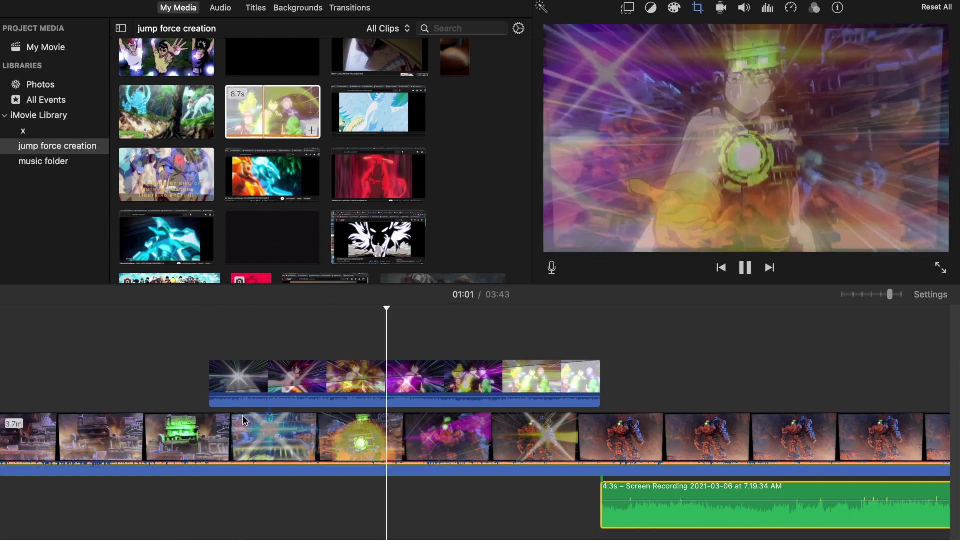
scroll(324, 490, "right", 3)
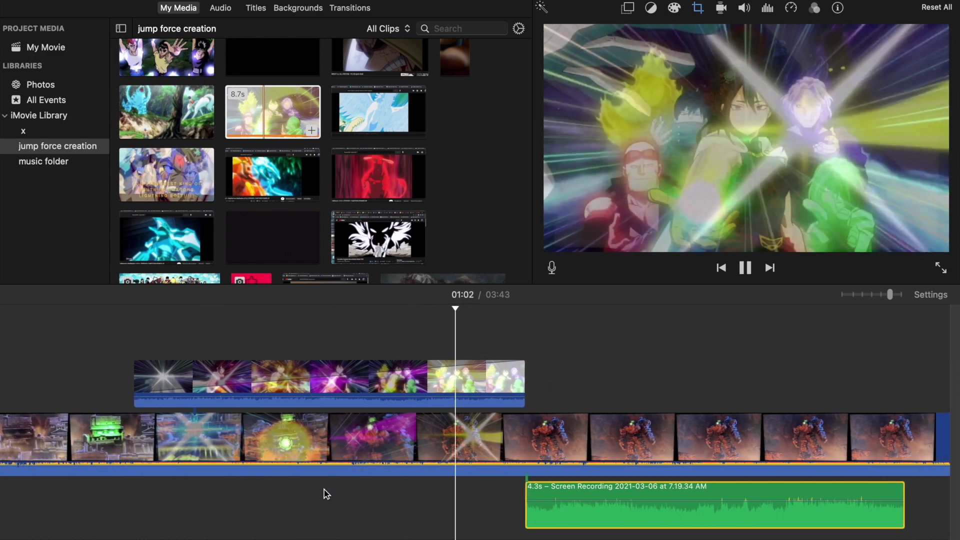
scroll(324, 490, "right", 3)
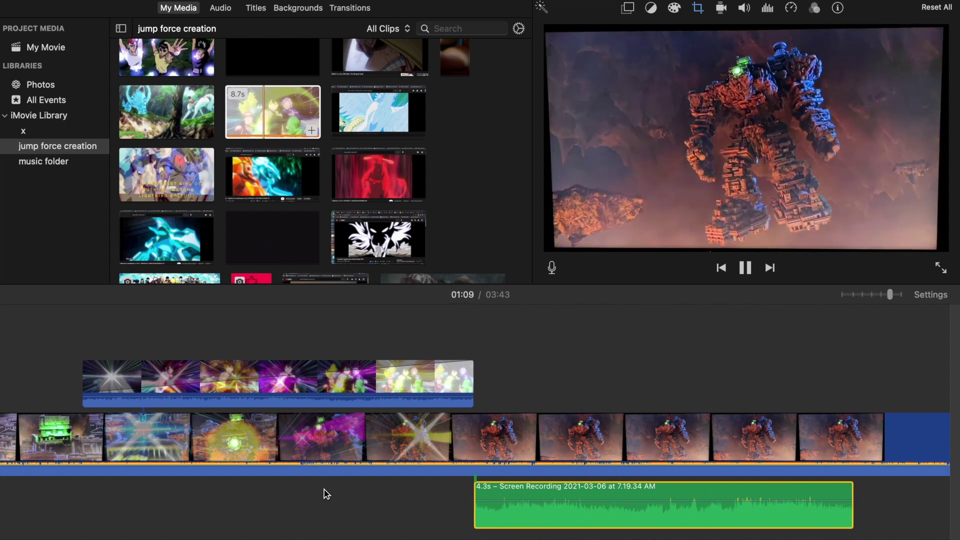
key("space")
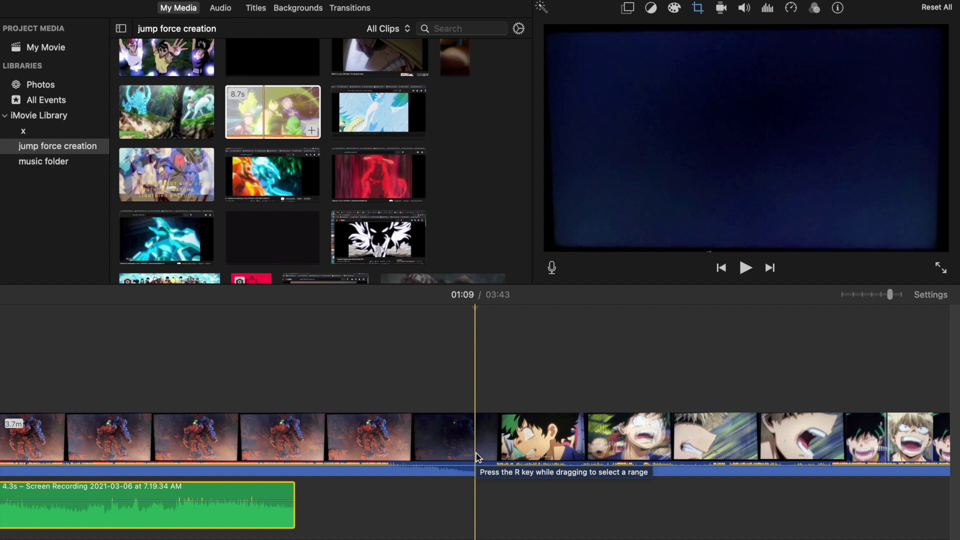
scroll(413, 253, "down", 2)
scroll(413, 258, "down", 5)
scroll(413, 258, "down", 3)
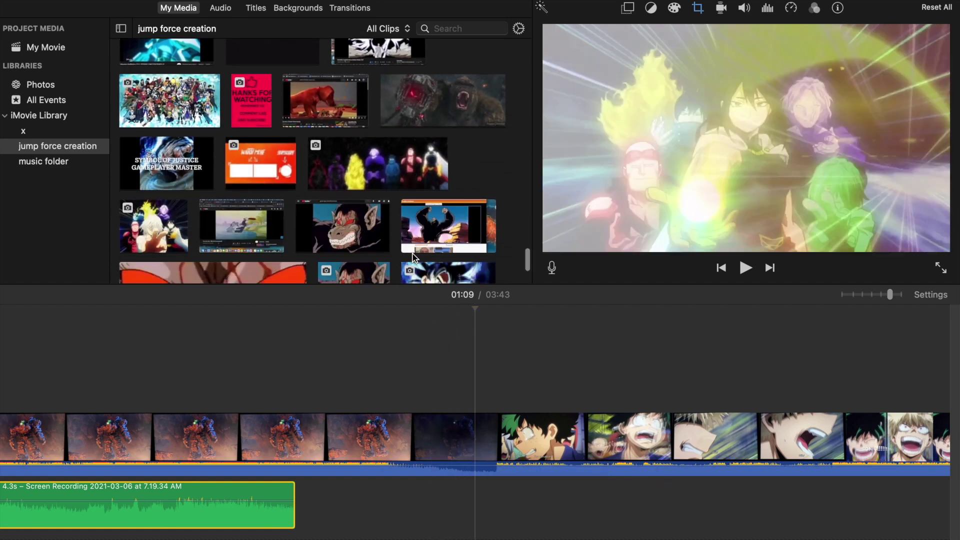
scroll(413, 258, "down", 3)
scroll(413, 258, "down", 3)
scroll(414, 257, "up", 3)
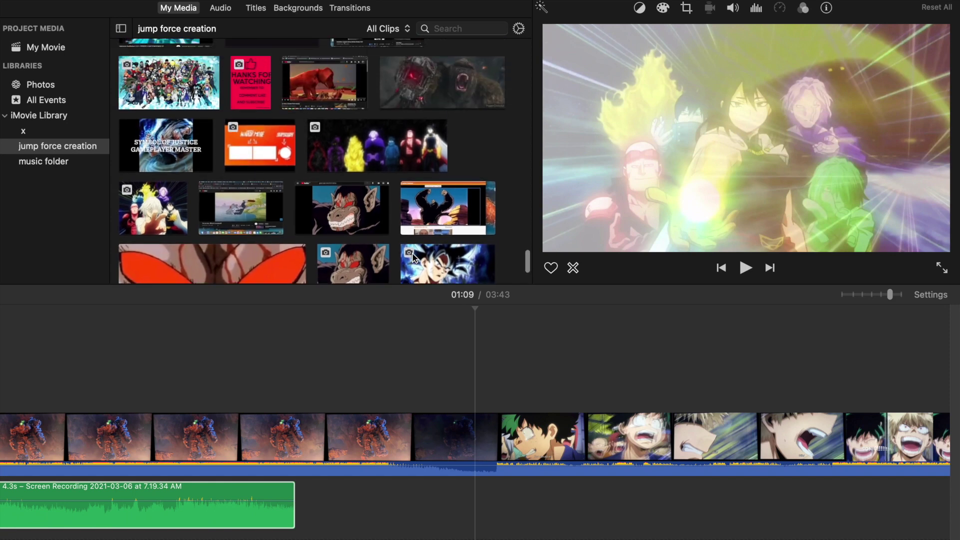
scroll(415, 258, "up", 3)
scroll(413, 257, "down", 2)
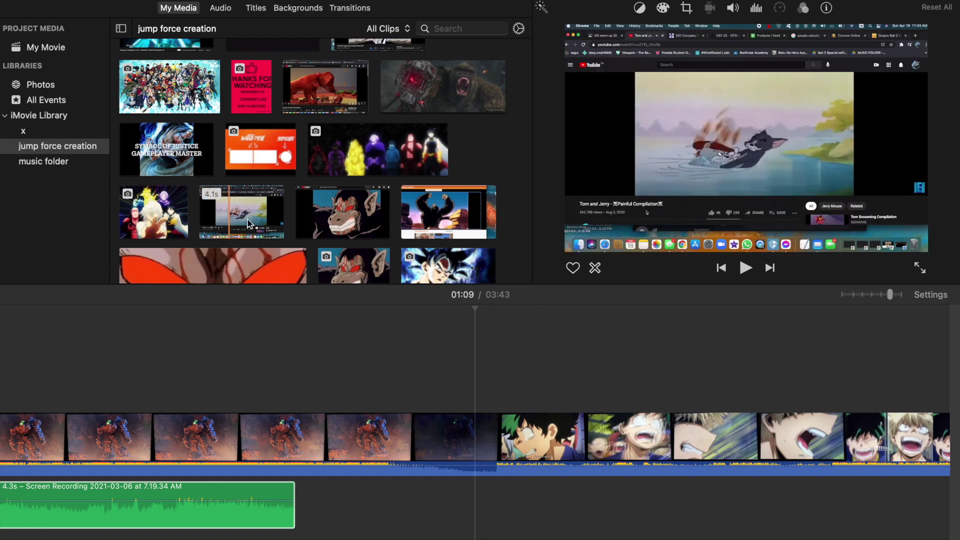
scroll(459, 165, "up", 1)
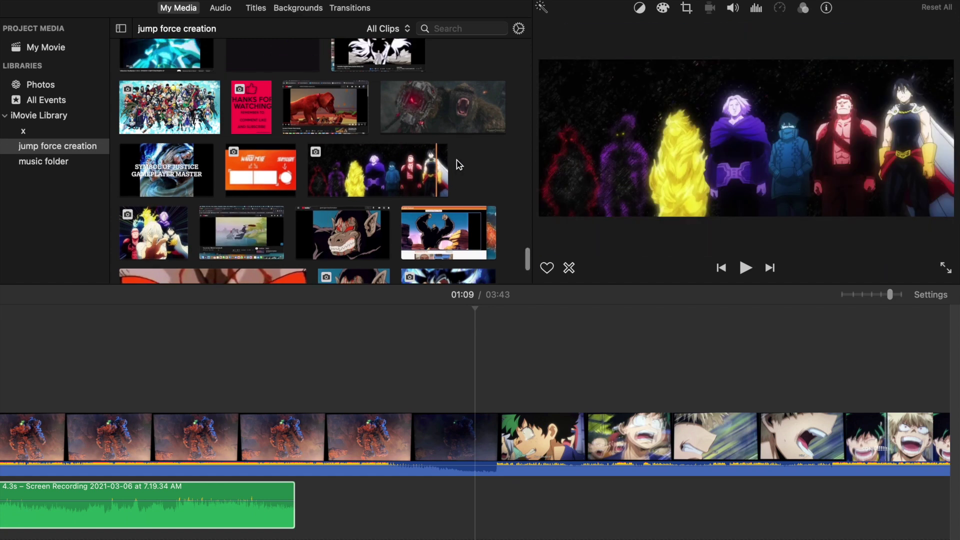
scroll(459, 165, "up", 4)
scroll(459, 165, "up", 3)
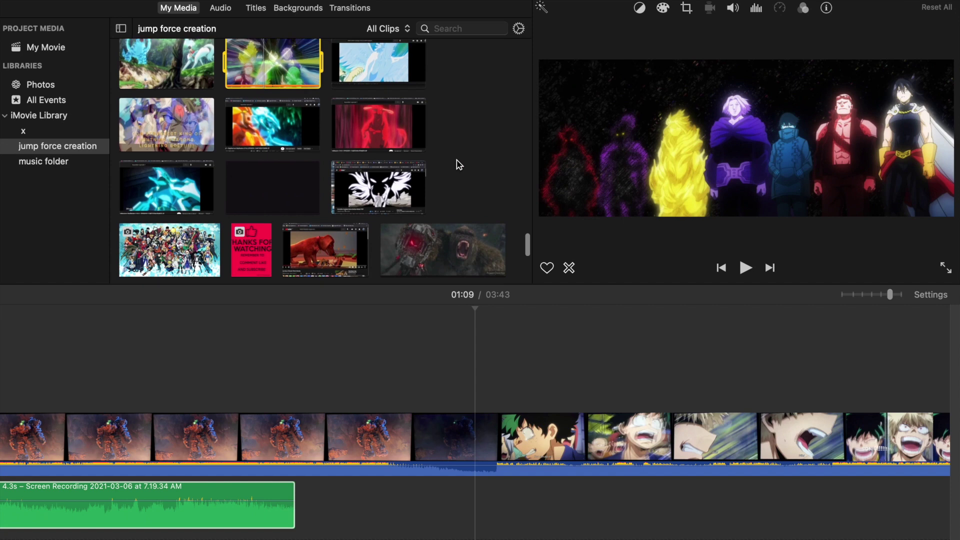
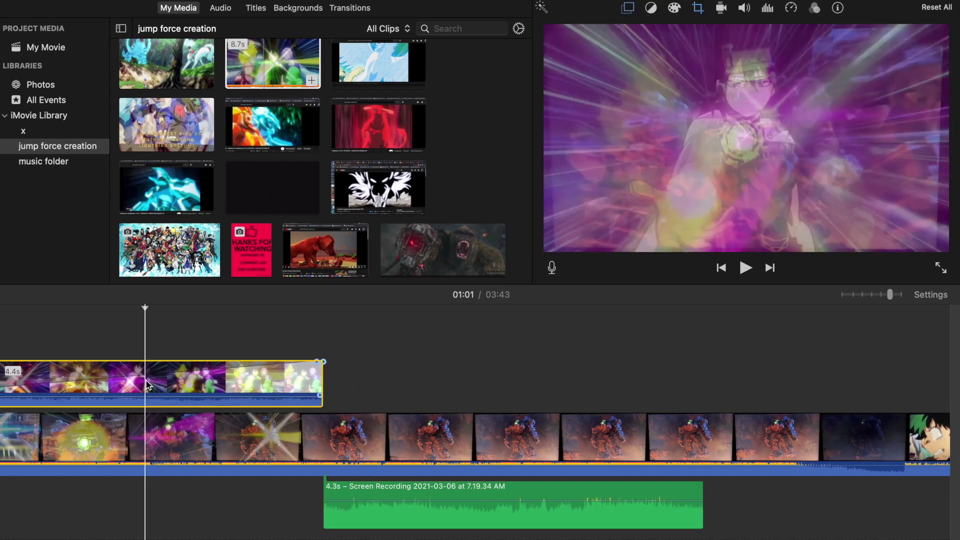
In the cutaway's overlay settings, fade its opacity to nearly transparent, then restore full opacity.
left_click(627, 8)
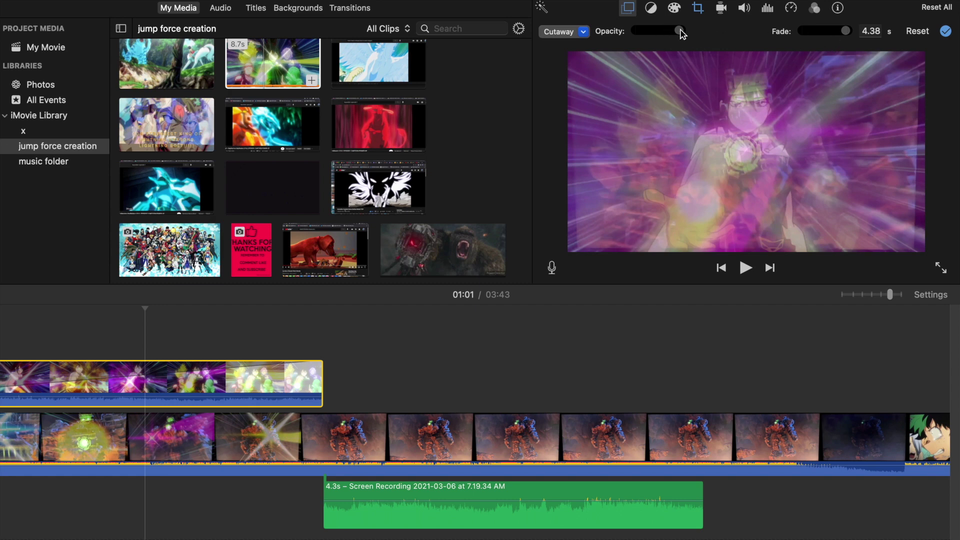
left_click_drag(679, 31, 635, 31)
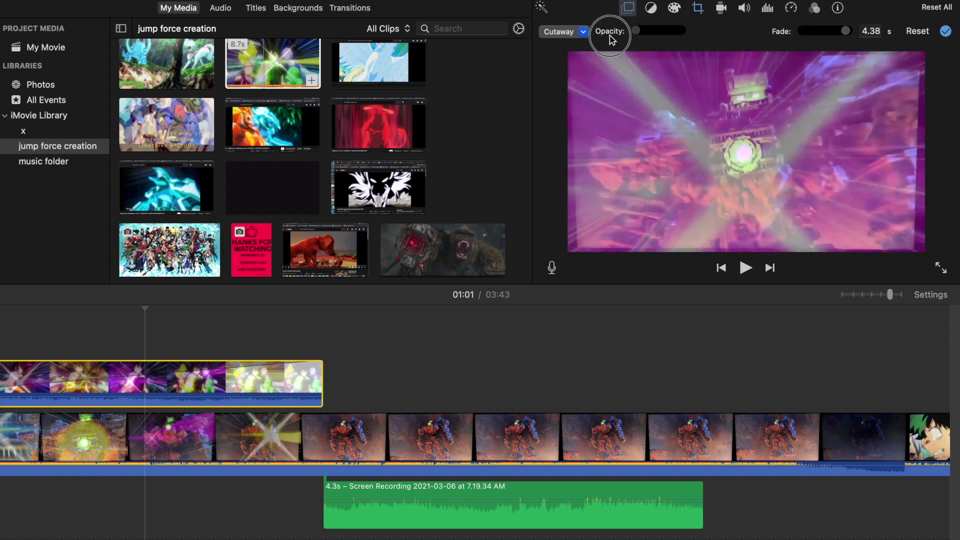
left_click_drag(644, 48, 718, 66)
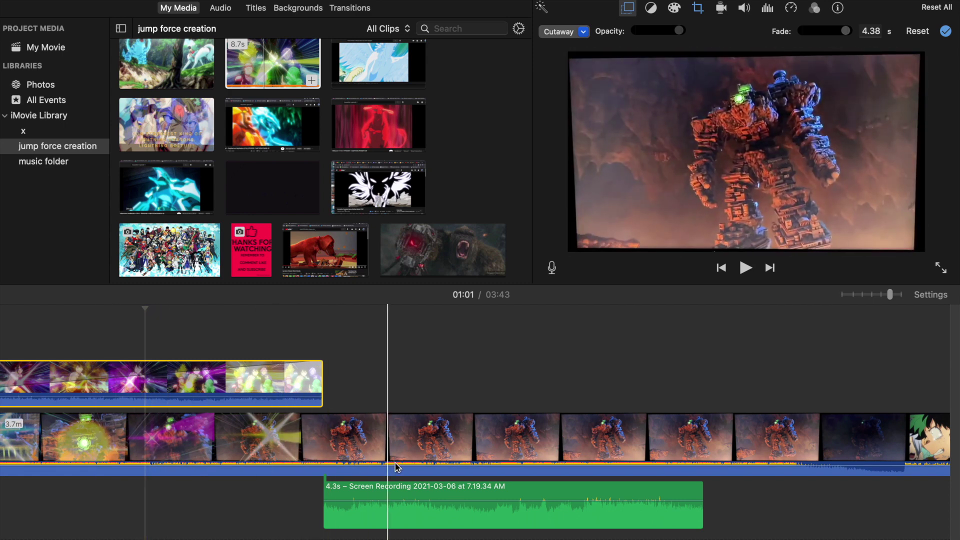
left_click_drag(322, 396, 326, 398)
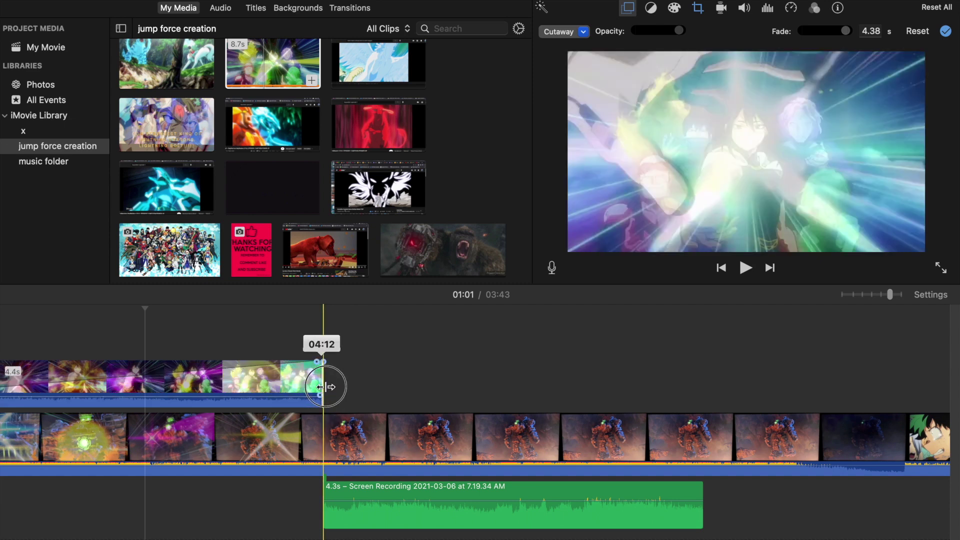
left_click_drag(330, 398, 325, 390)
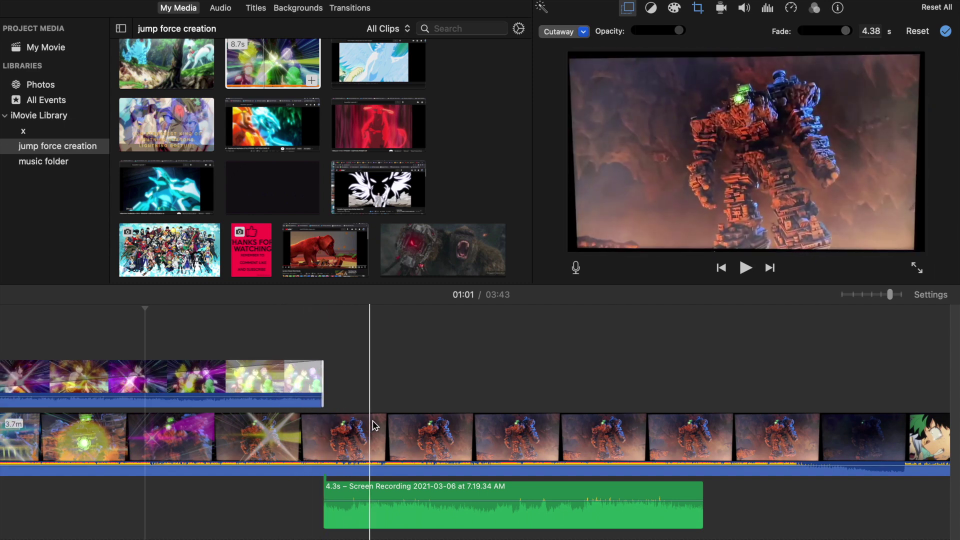